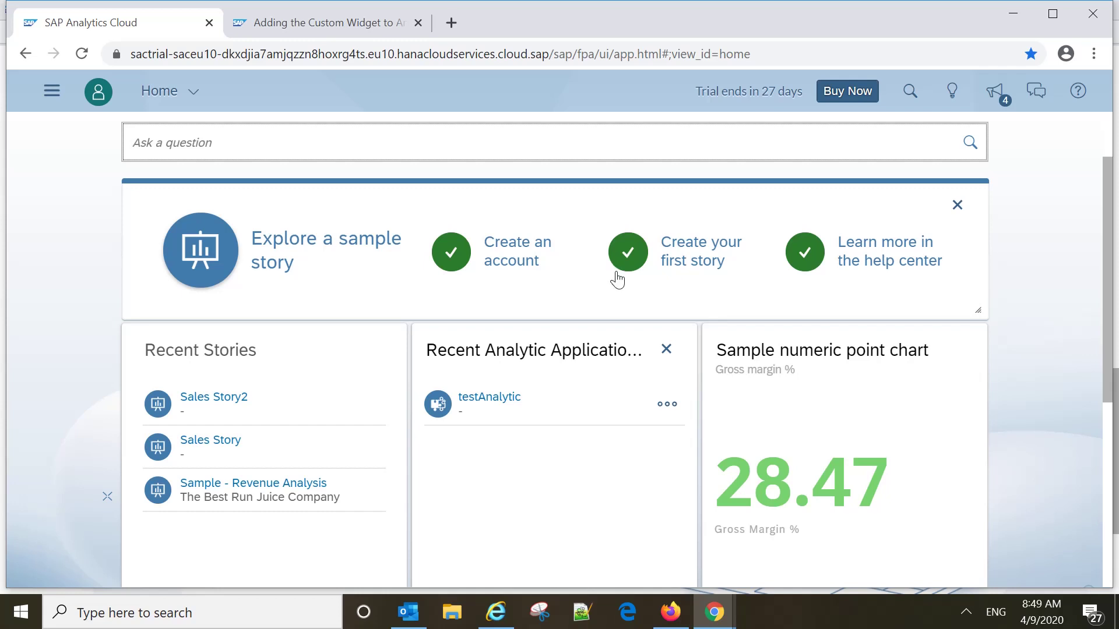
Step: Create a new analytic application from the main menu and start inserting a chart
click(64, 96)
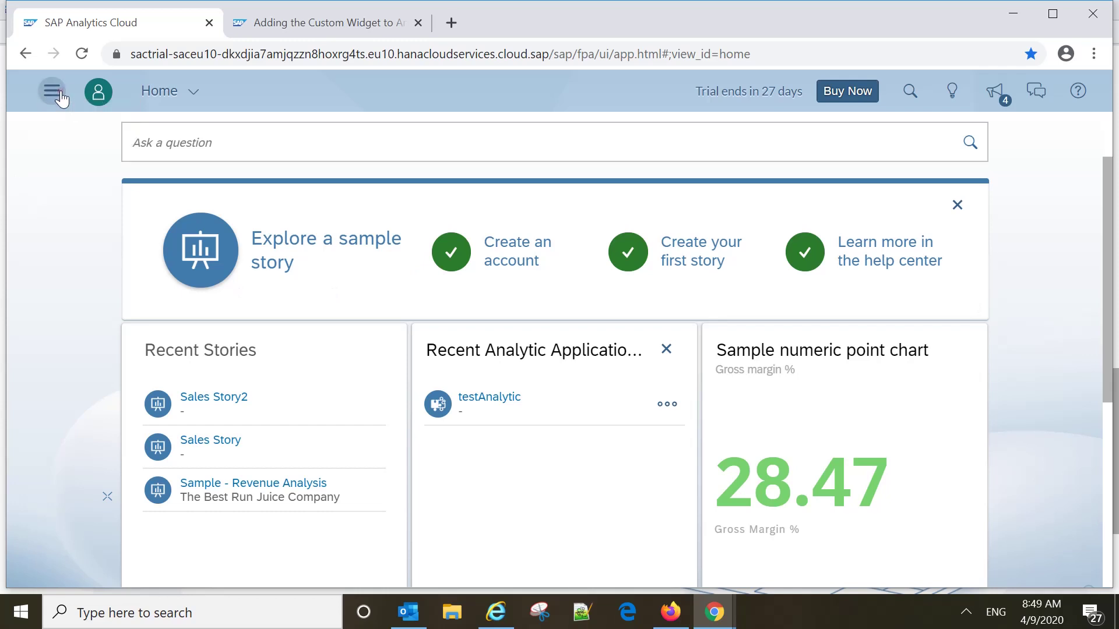
click(55, 174)
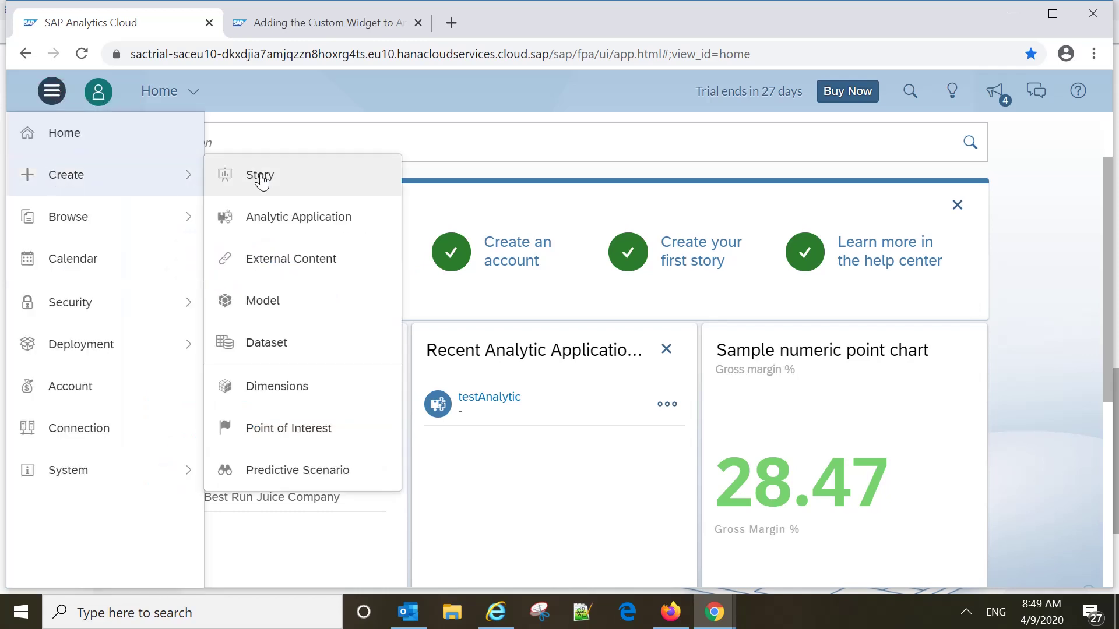
click(280, 232)
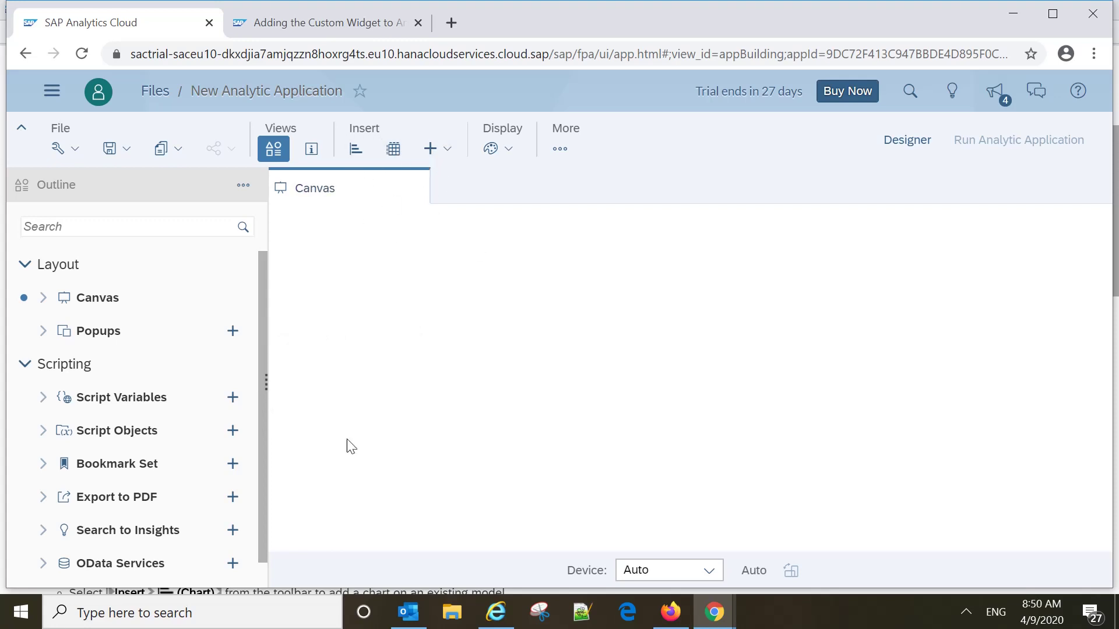
click(356, 152)
Step: Build Chart_1 on Sales Model and browse the Comparison chart types in the Builder
click(330, 309)
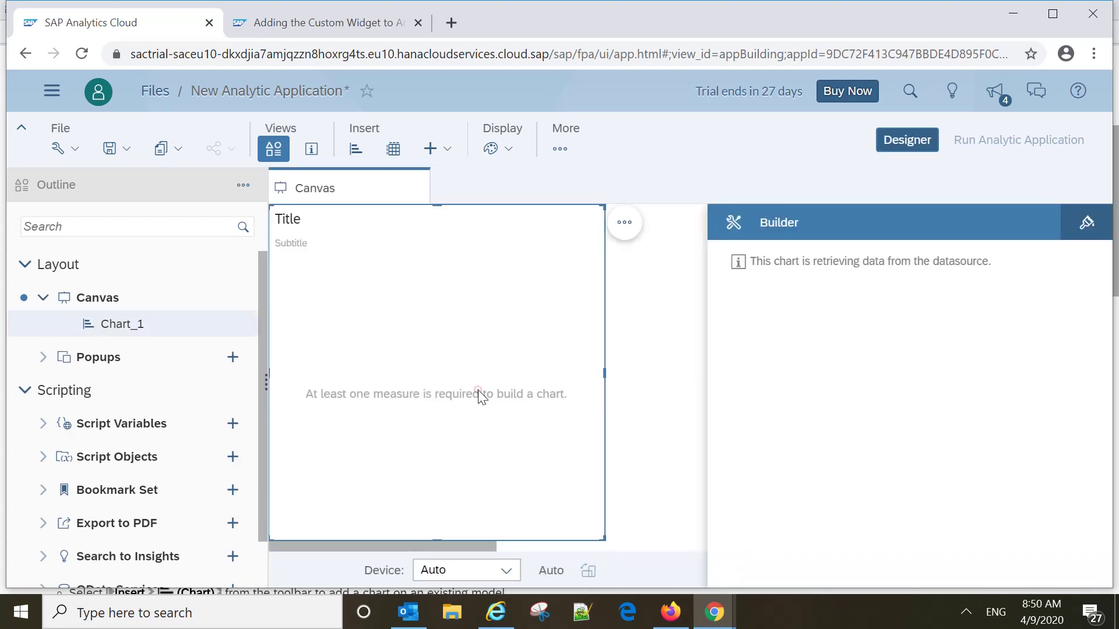
scroll(837, 445, down, 5)
scroll(1048, 448, up, 4)
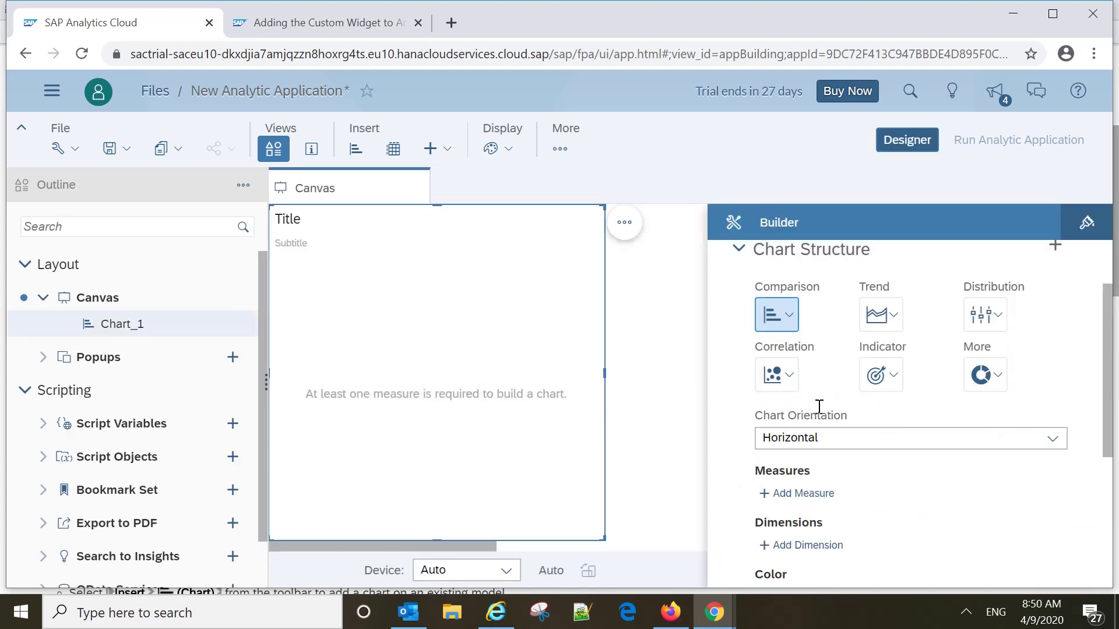
click(791, 317)
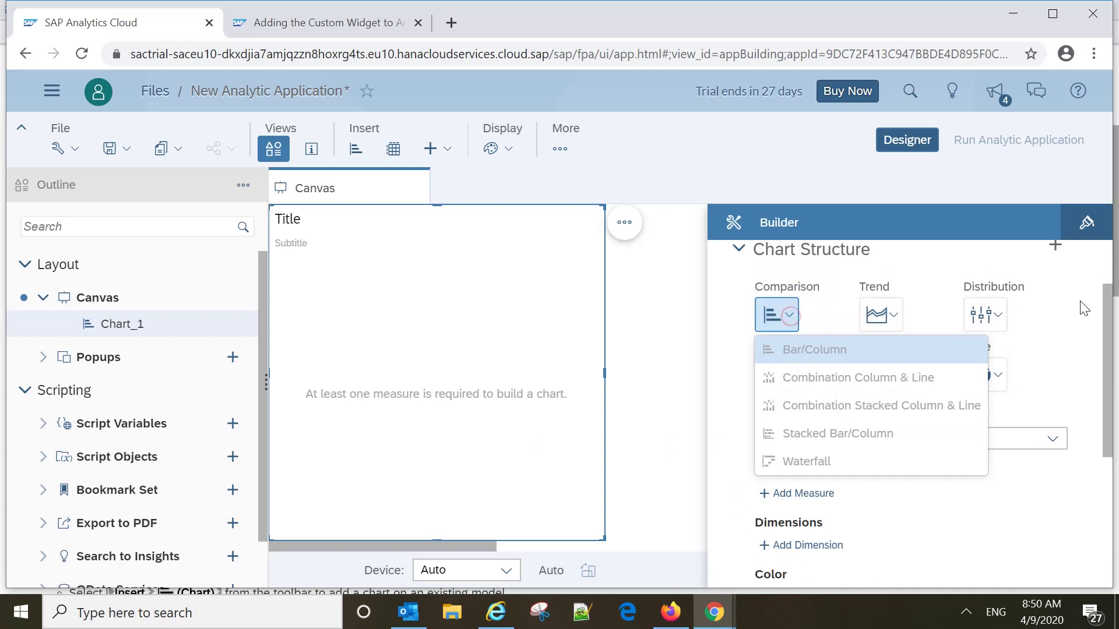
scroll(962, 457, down, 5)
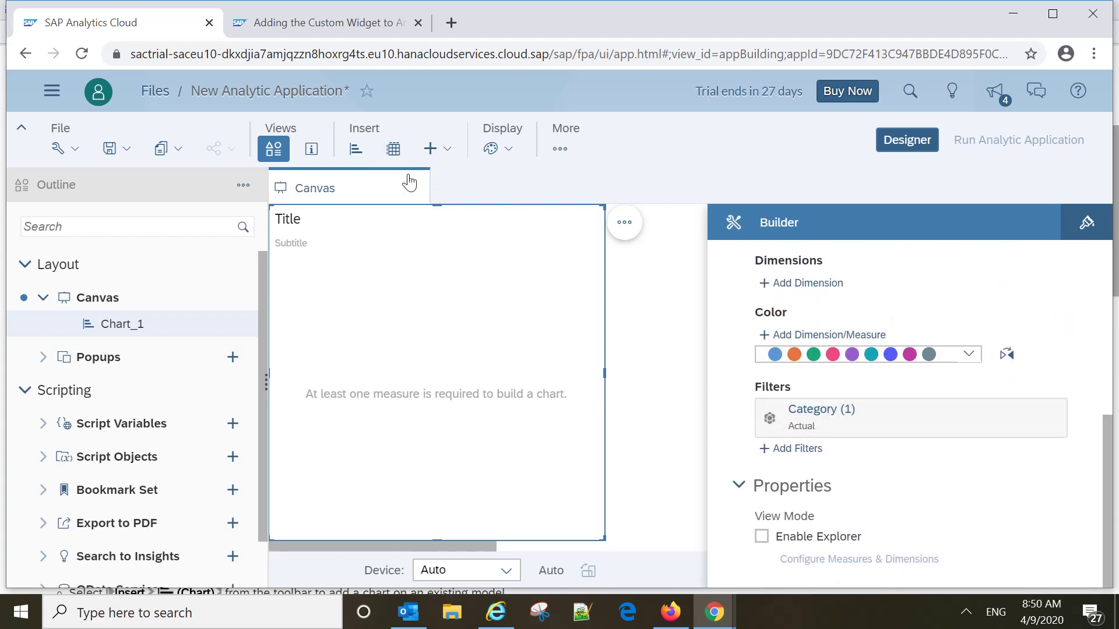
click(451, 156)
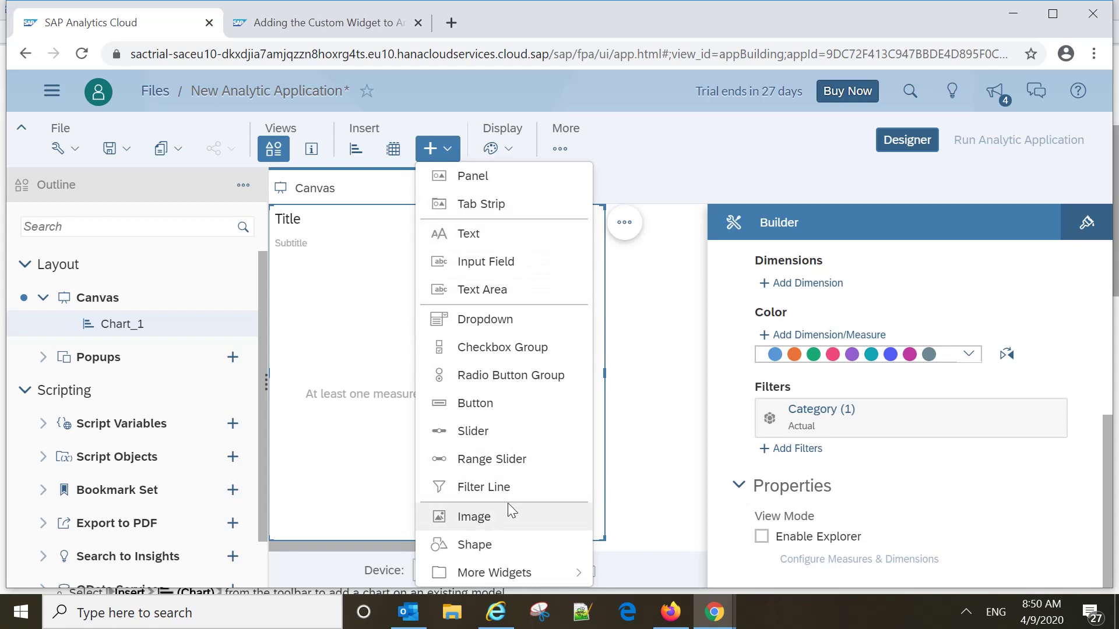
Step: Close the Insert and More Widgets lists on the empty canvas without adding a widget
mouse_move(511, 576)
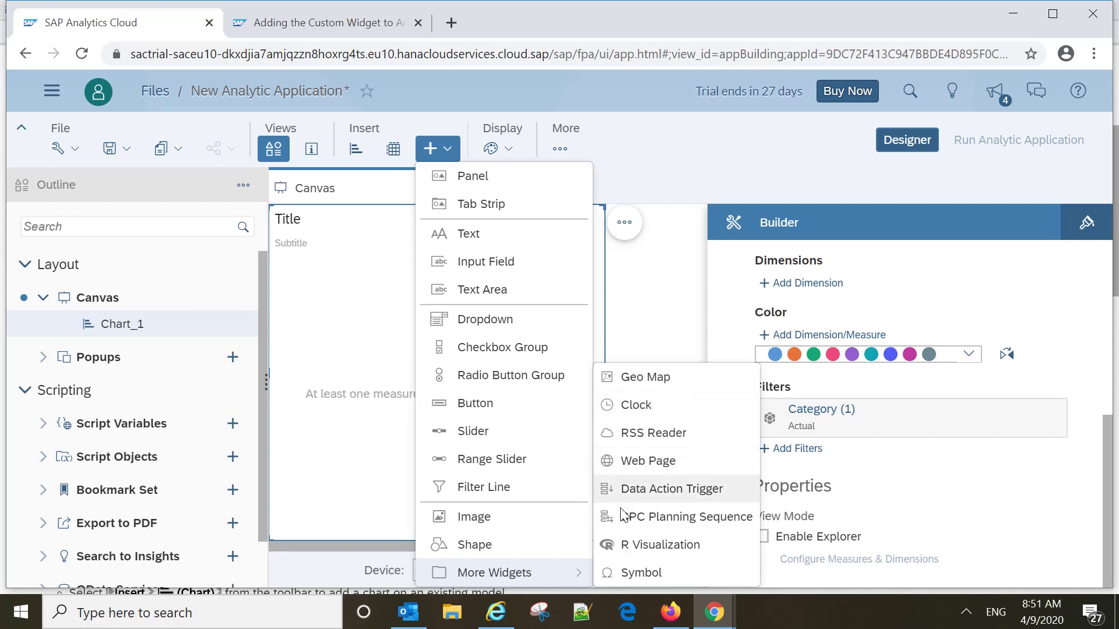
click(669, 264)
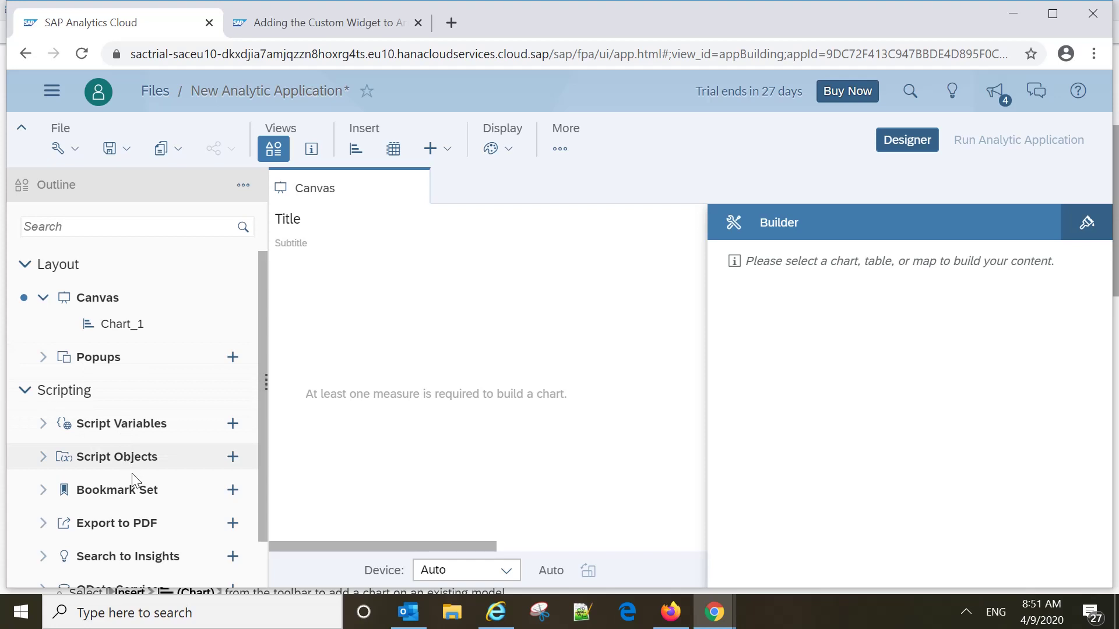
Step: Check the More toolbar menu, then select Chart_1 to show its Sales Model builder settings
scroll(142, 492, down, 2)
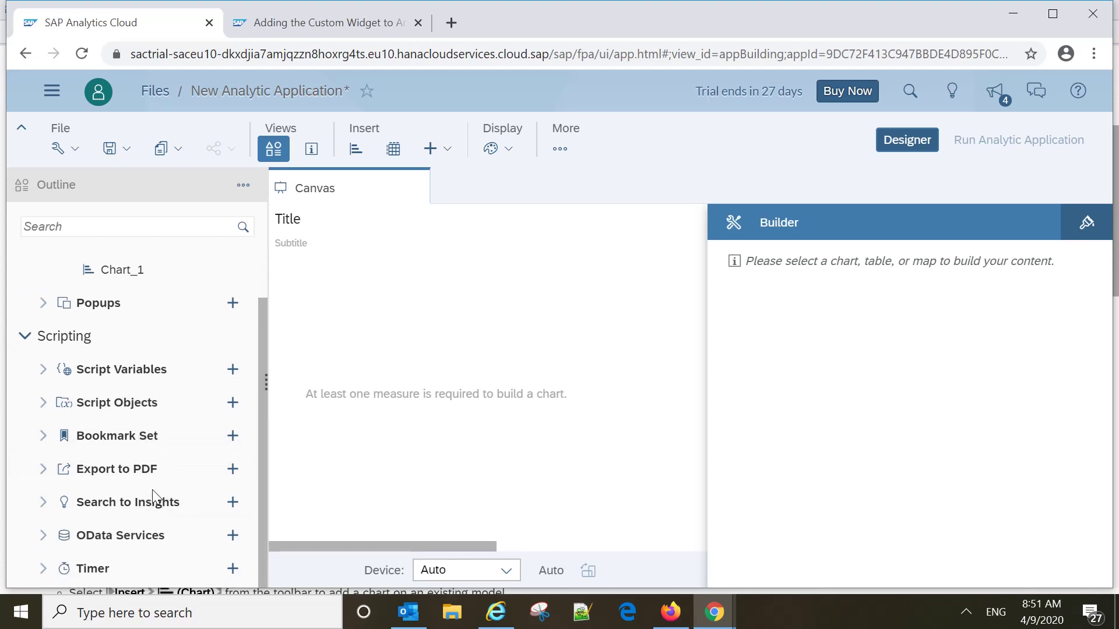
scroll(166, 411, up, 1)
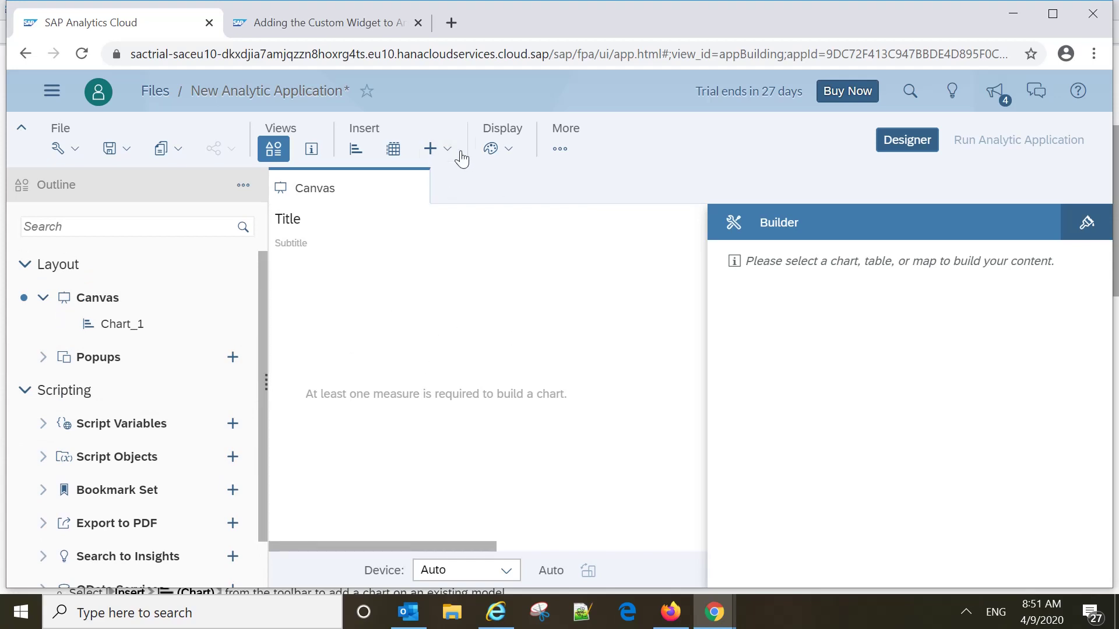
click(560, 149)
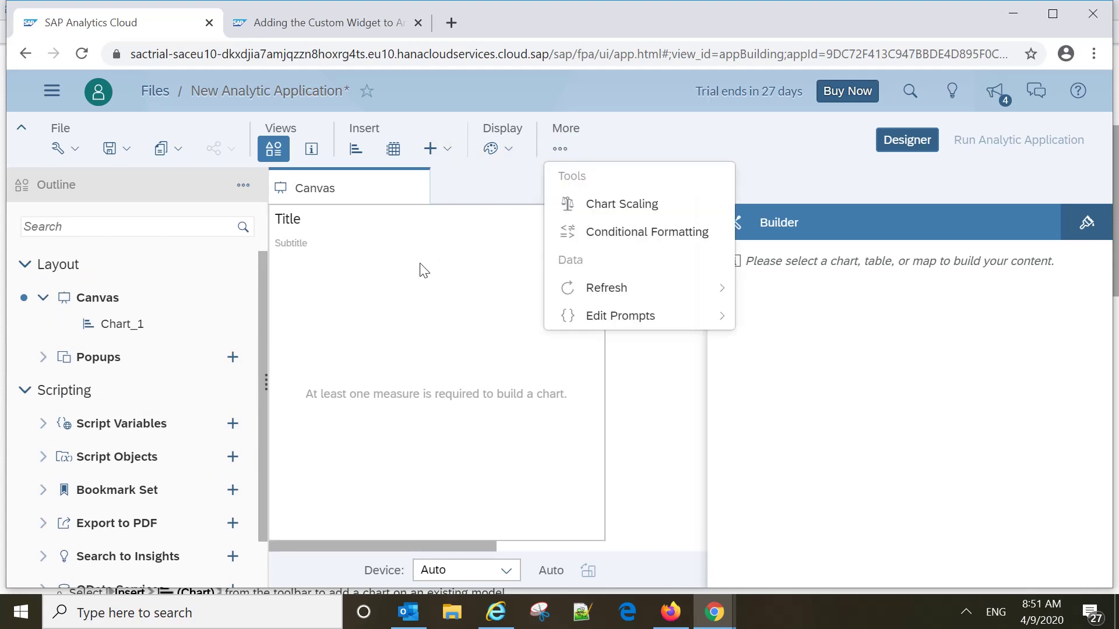
click(467, 359)
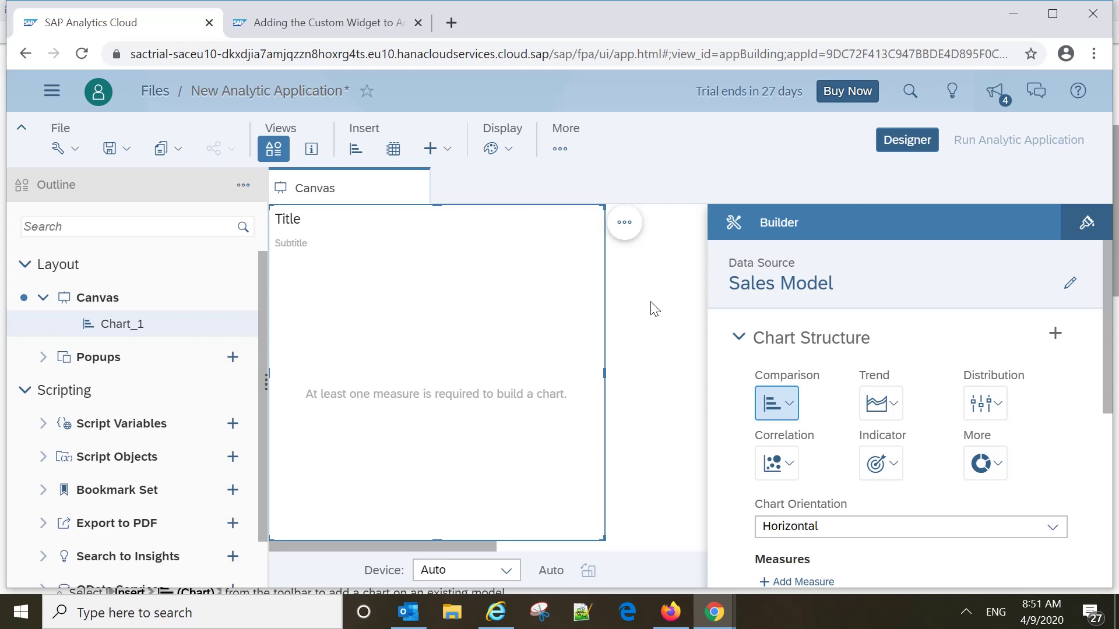
Step: Create an empty onSelect script for Chart_1 through Edit Scripts and place the cursor on line 1
click(624, 223)
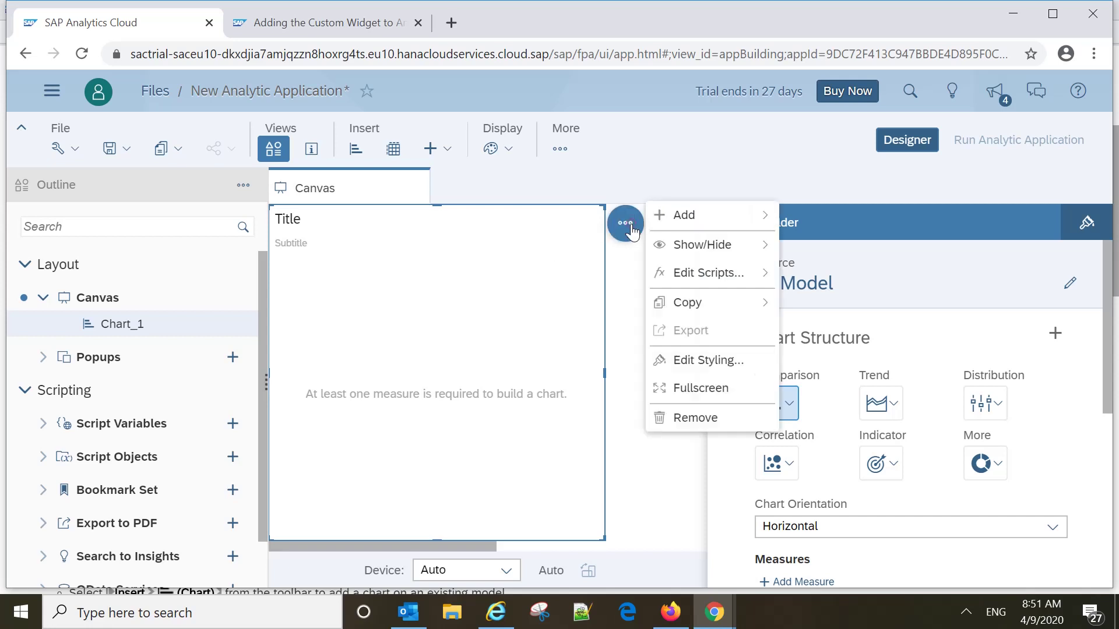
mouse_move(685, 281)
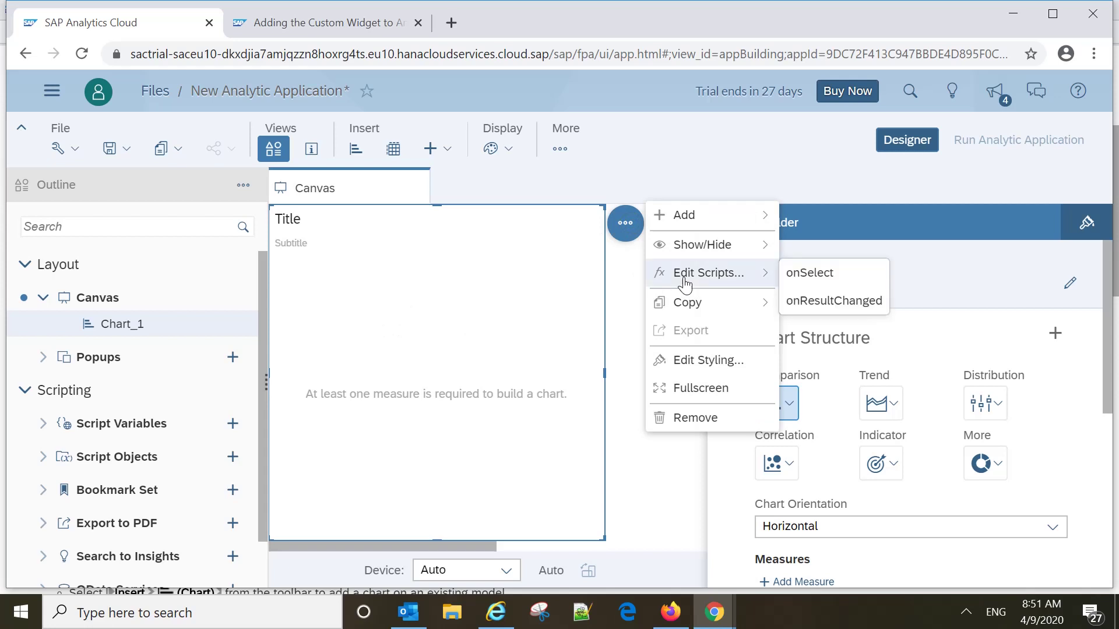
click(816, 278)
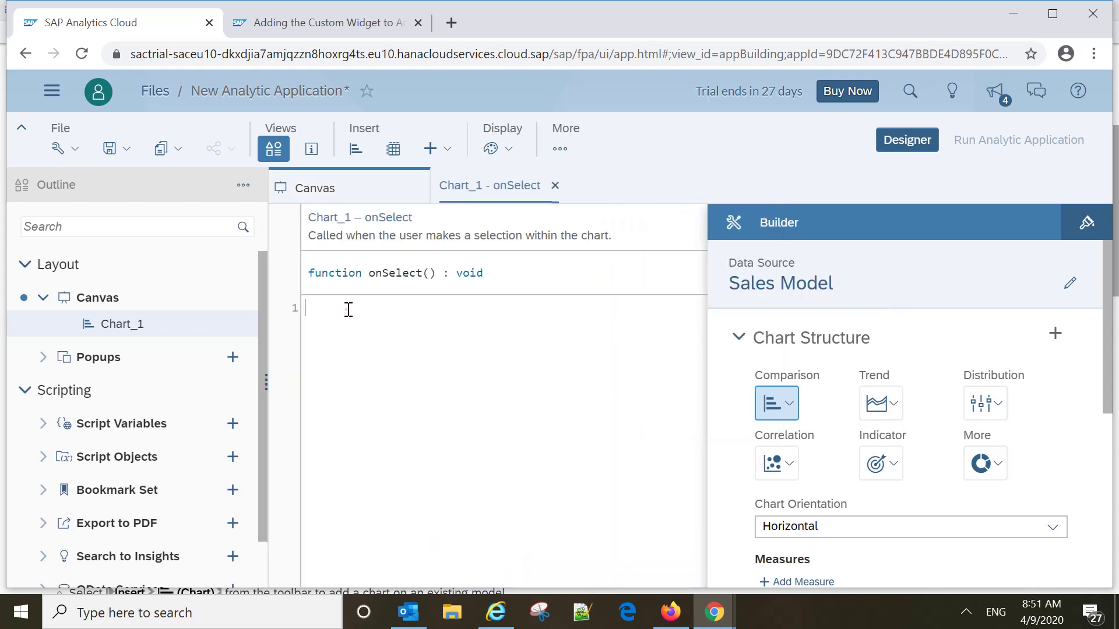
click(346, 310)
Step: Look through the More toolbar options, dismiss them, and return to the Canvas tab
click(560, 146)
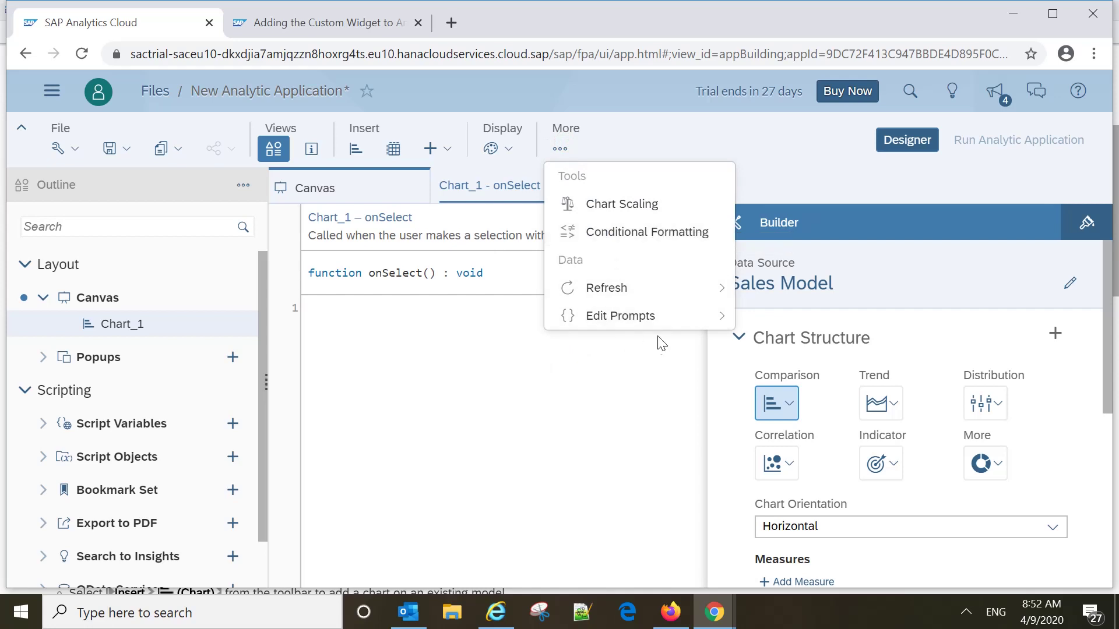
mouse_move(661, 324)
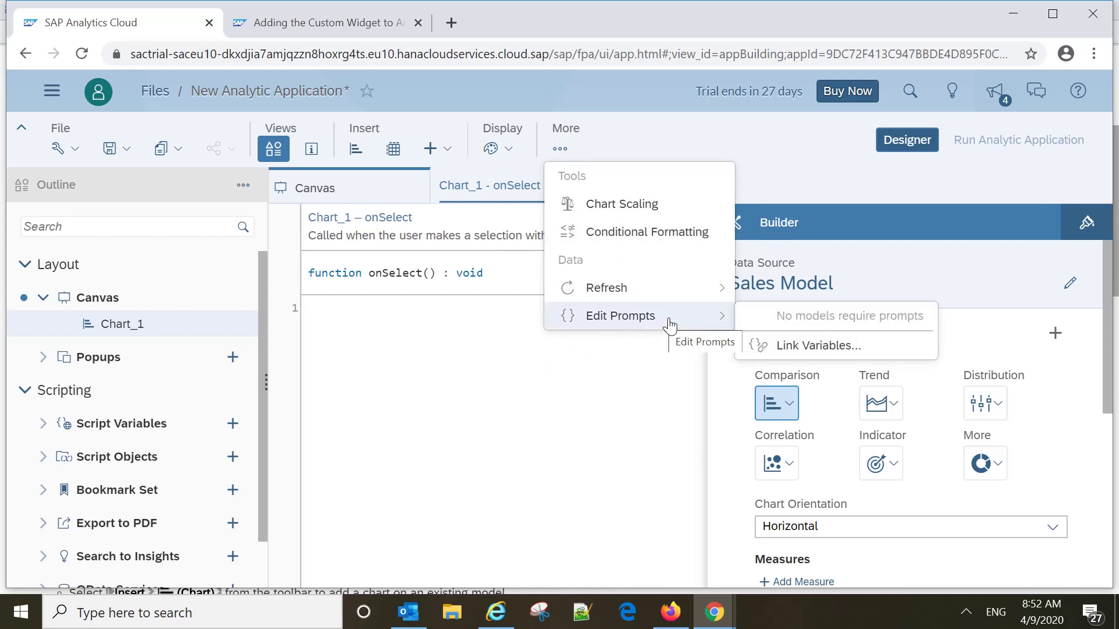
click(613, 408)
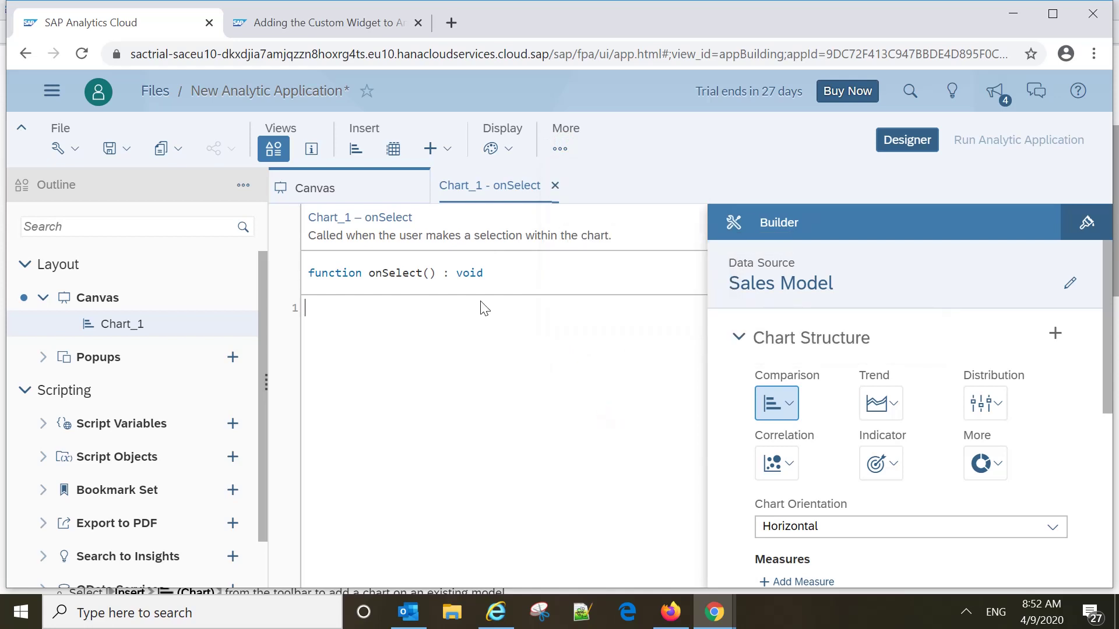
click(369, 198)
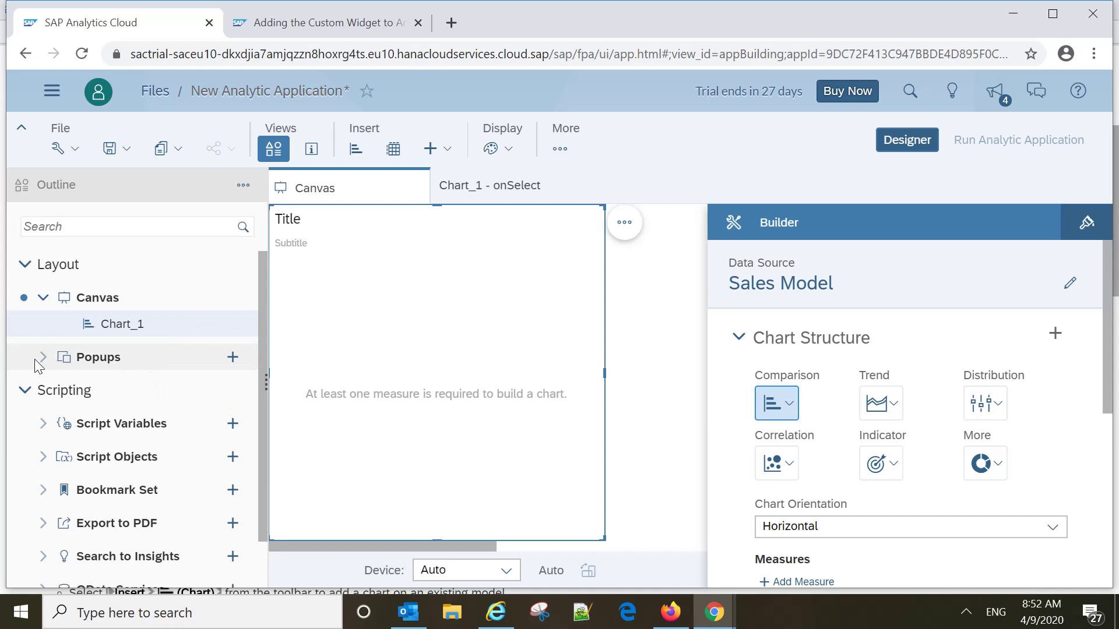
Step: Add Popup_1 from the Outline's Popups section and bring up the canvas/popup view list
click(229, 357)
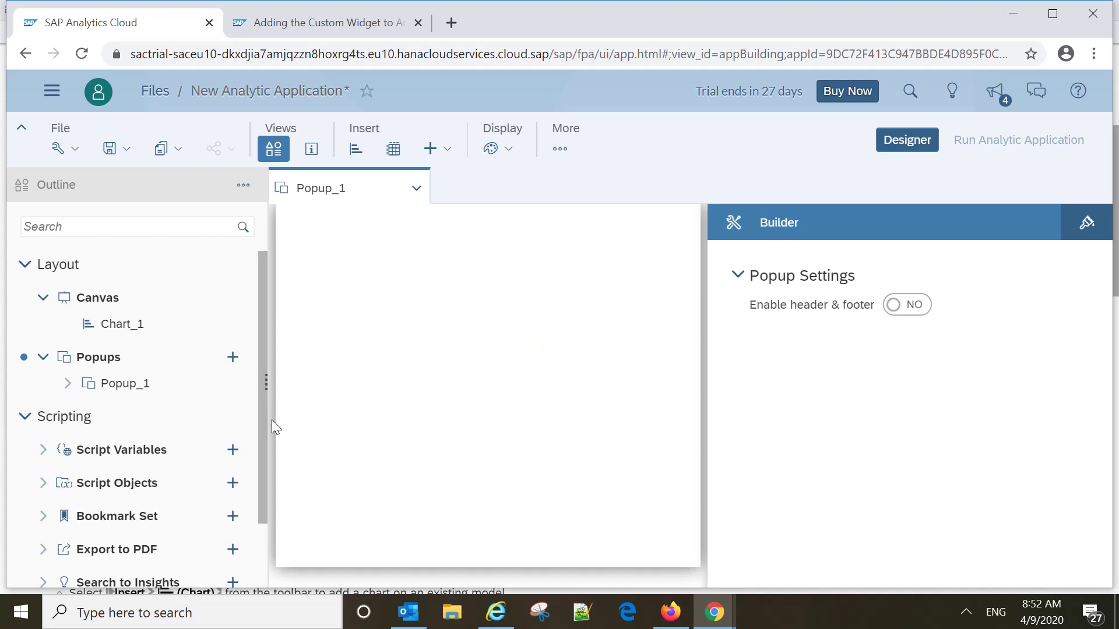
drag(262, 424, 264, 453)
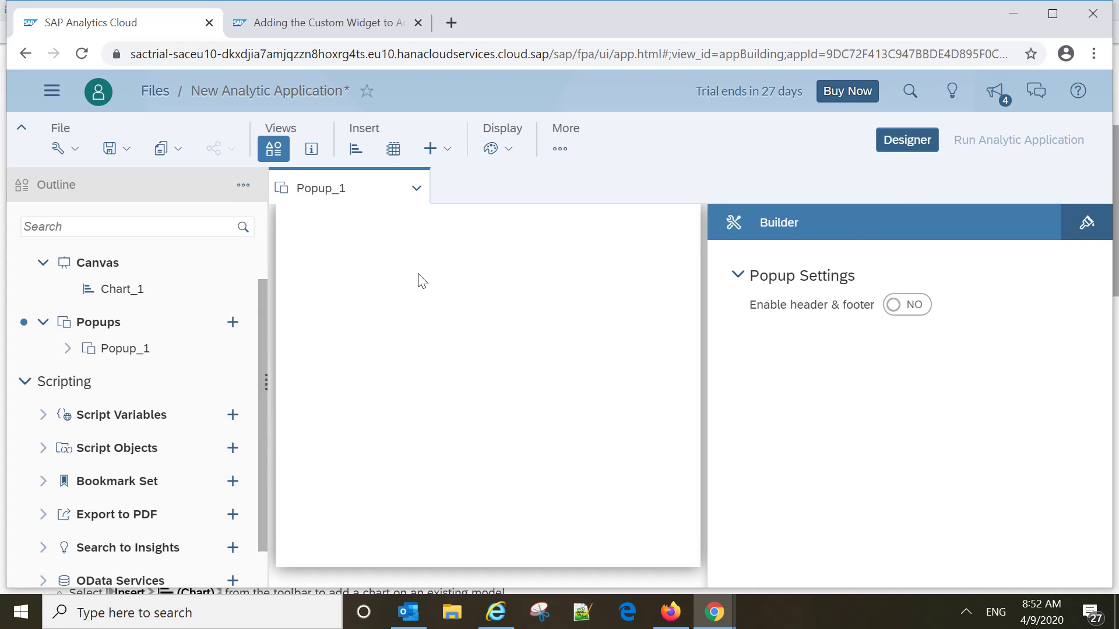
click(416, 188)
Step: Return to the canvas and preview it at Laptop, then iPad, then iPhone X (375 * 812)
click(332, 218)
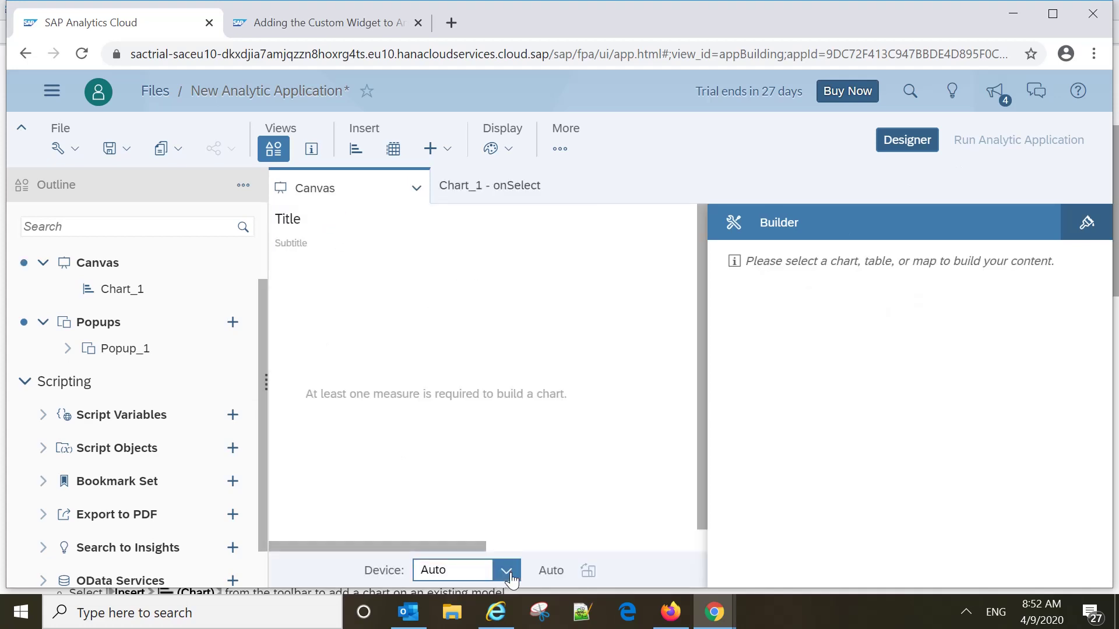
click(507, 570)
click(494, 376)
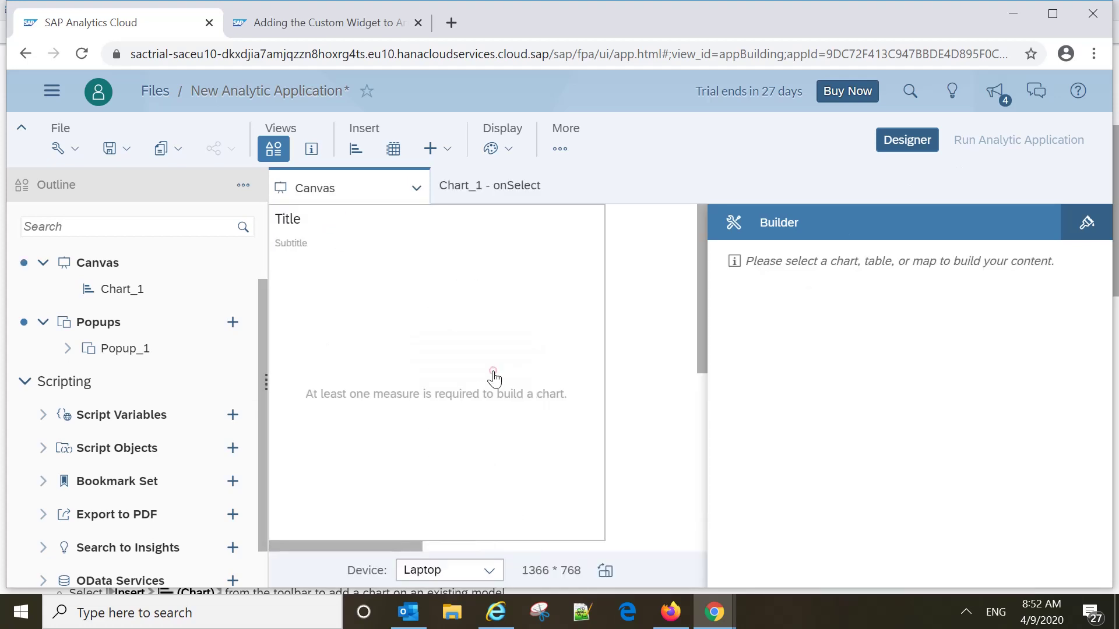
click(492, 577)
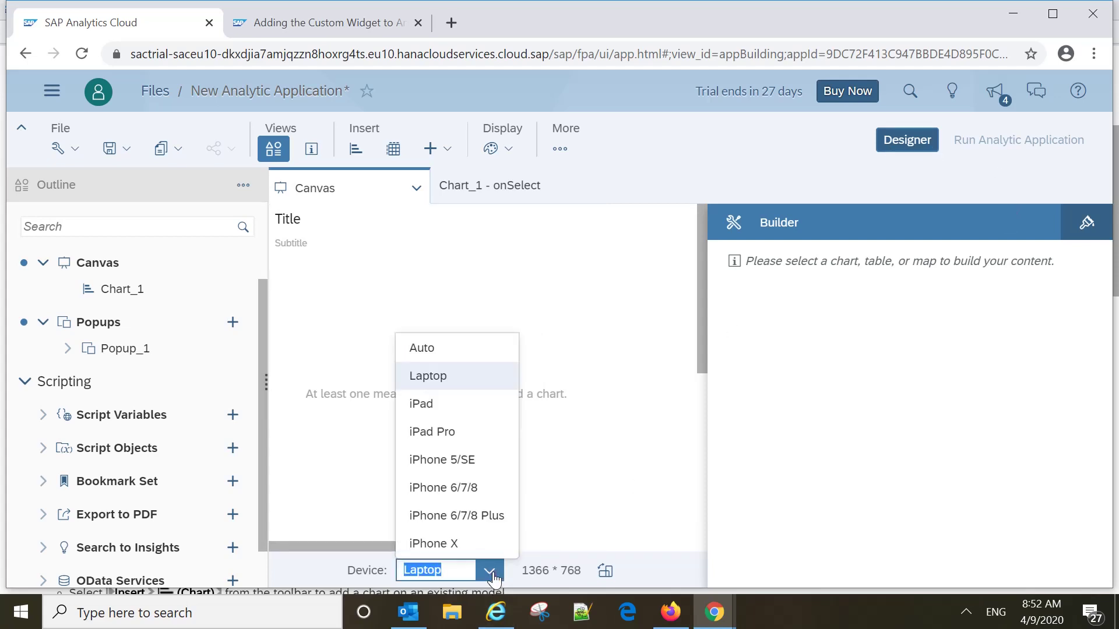
click(465, 403)
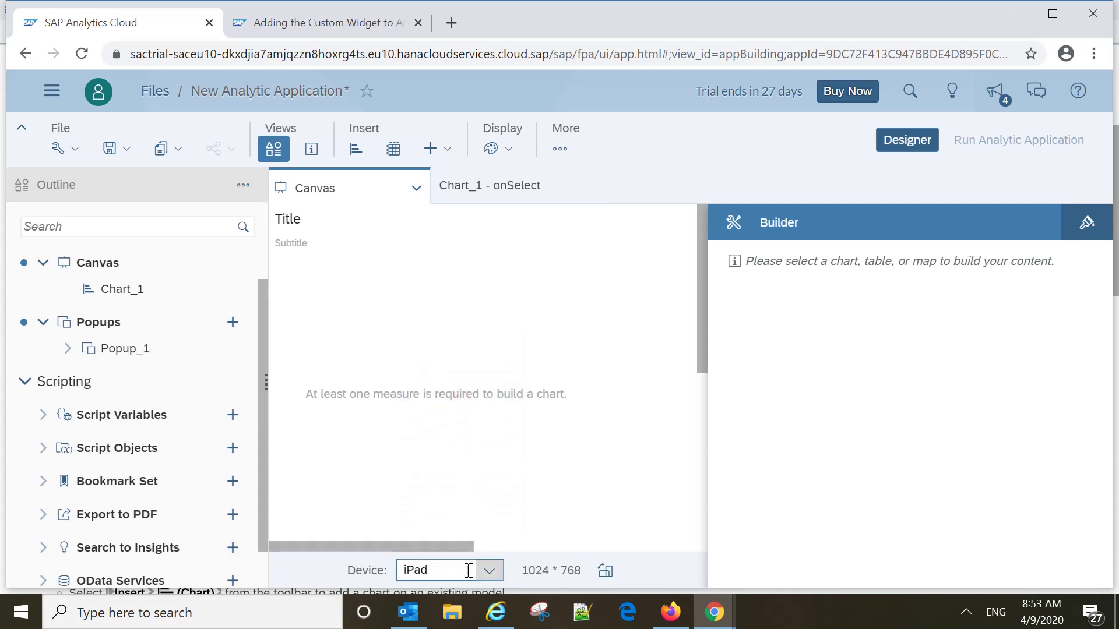
mouse_move(447, 547)
mouse_down()
mouse_move(705, 516)
mouse_move(457, 530)
mouse_up()
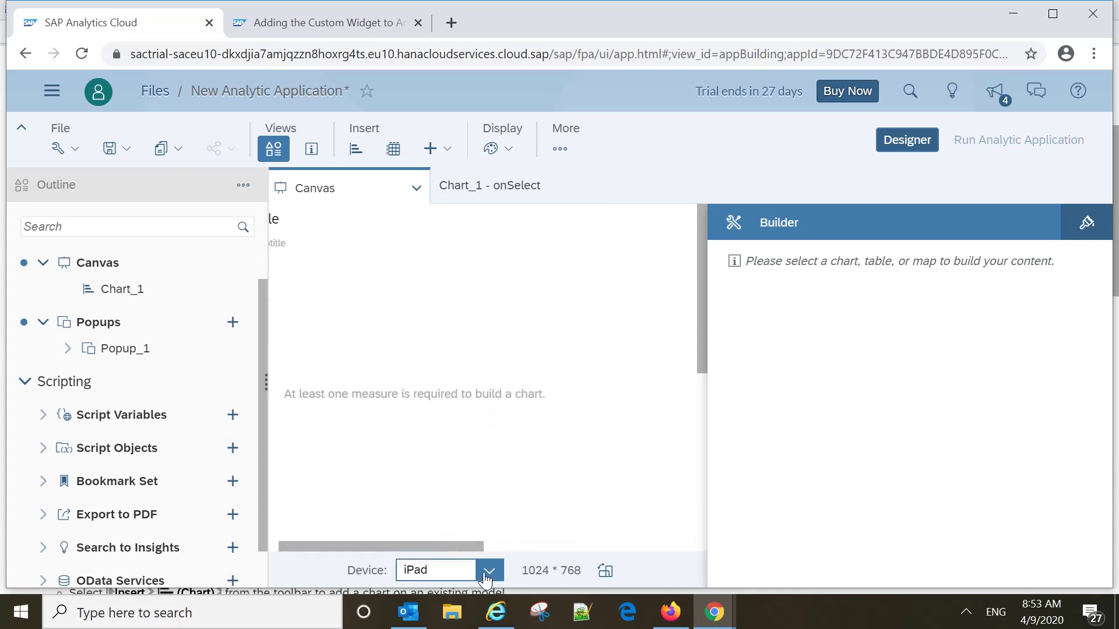
click(486, 578)
click(456, 540)
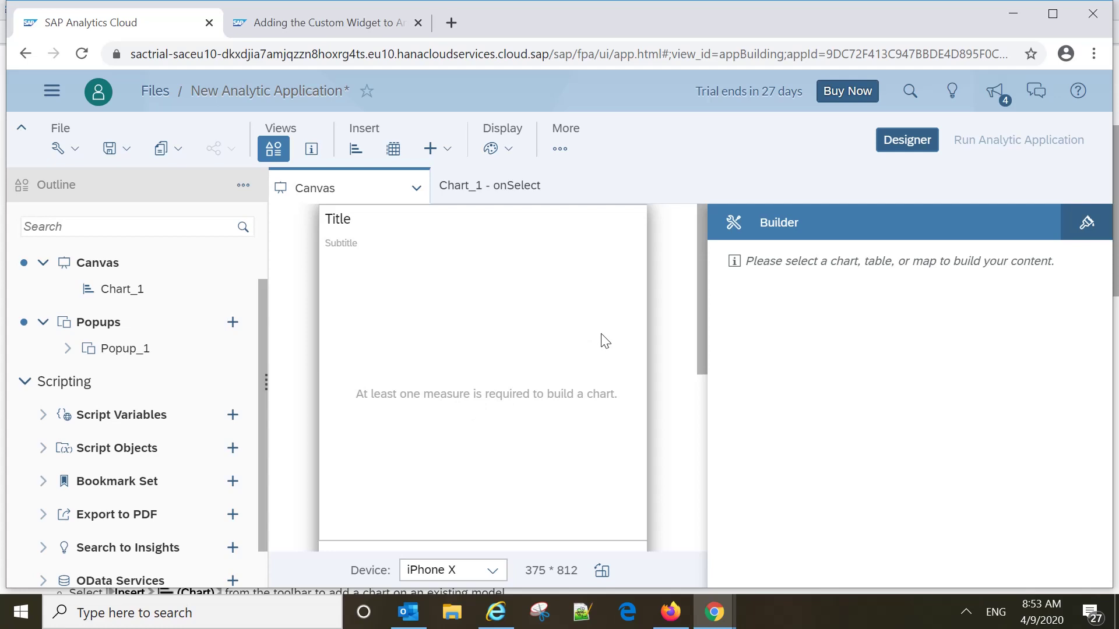
drag(265, 376, 282, 309)
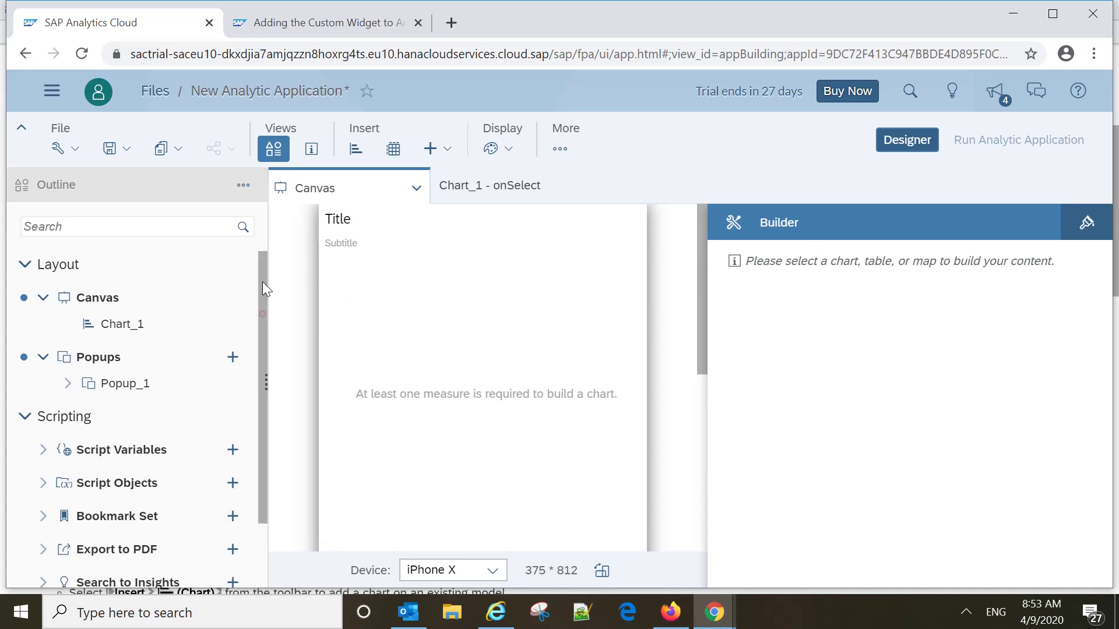
drag(261, 264, 262, 340)
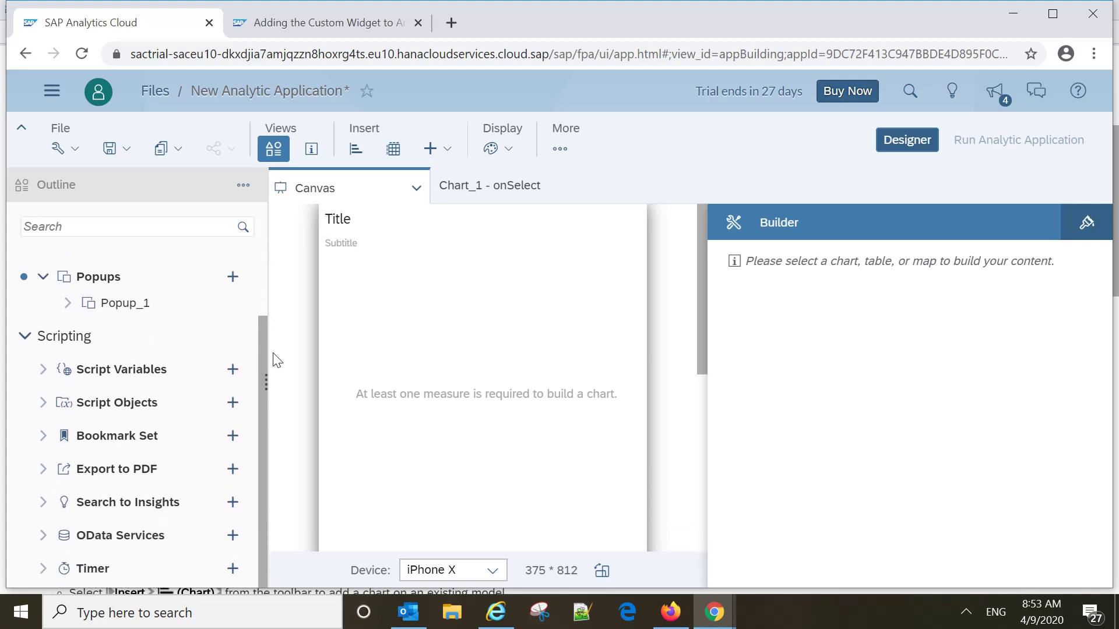